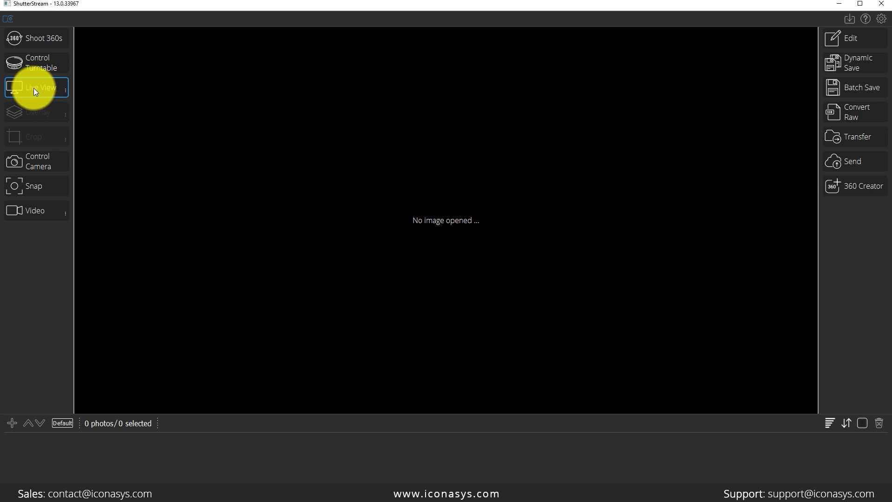
Step: Start the live camera feed showing the centred Buzz Lightyear figure
{"action": "left_click", "coordinate": [33, 88]}
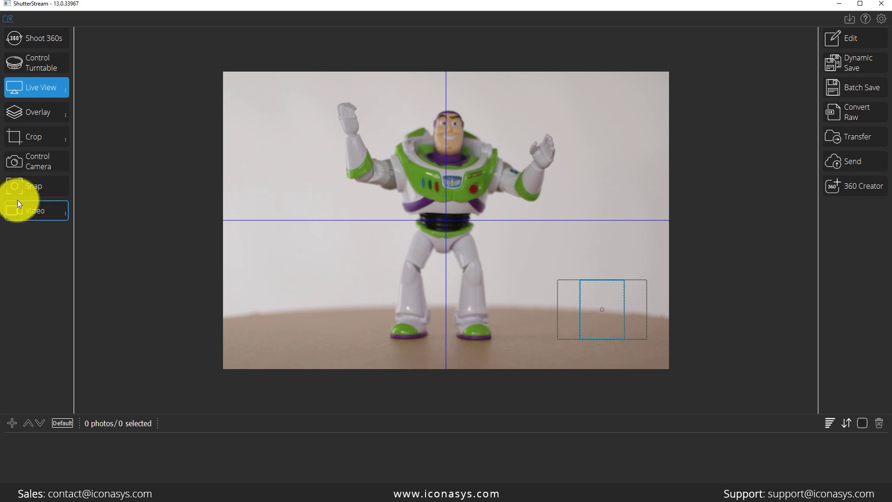
Step: Open the Canon camera settings and set the shutter speed to 1/4
{"action": "left_click", "coordinate": [24, 163]}
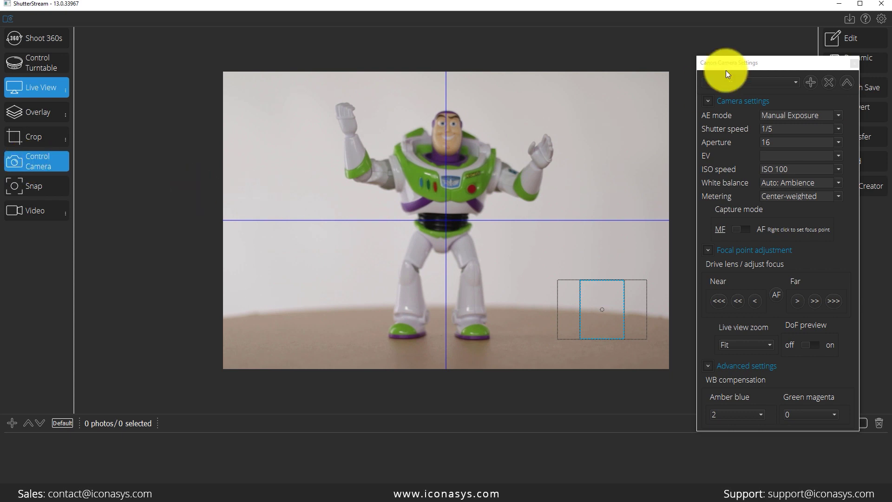
{"action": "left_click_drag", "start_coordinate": [762, 60], "coordinate": [735, 19]}
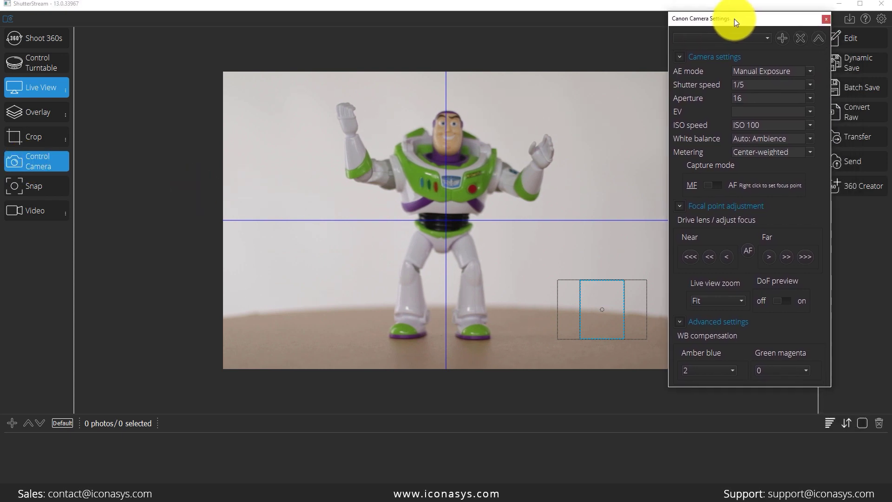
{"action": "left_click", "coordinate": [743, 84]}
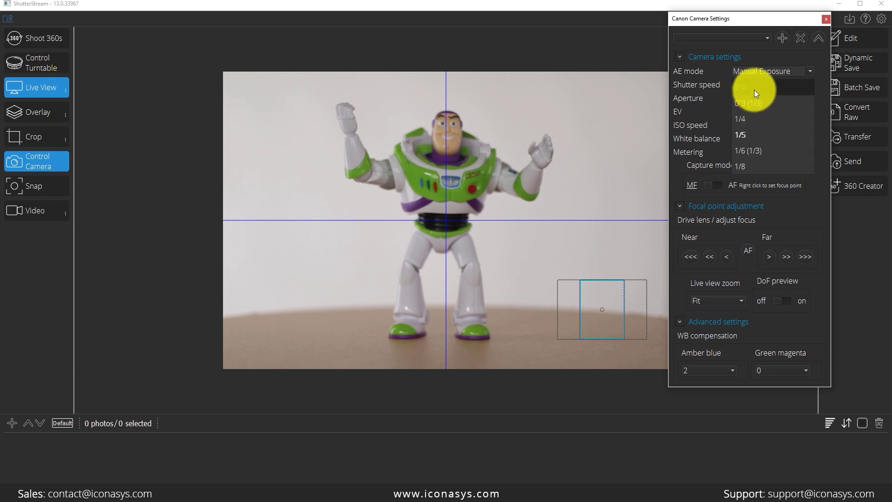
{"action": "left_click", "coordinate": [754, 88]}
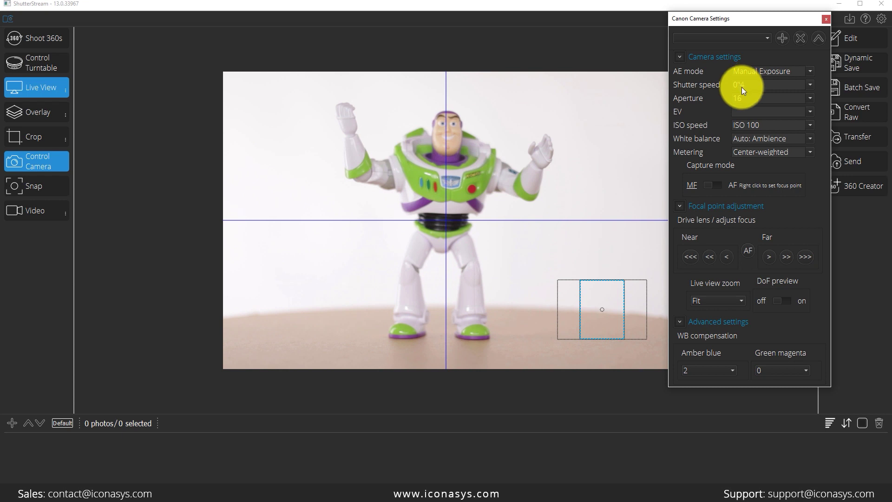
{"action": "left_click", "coordinate": [742, 87]}
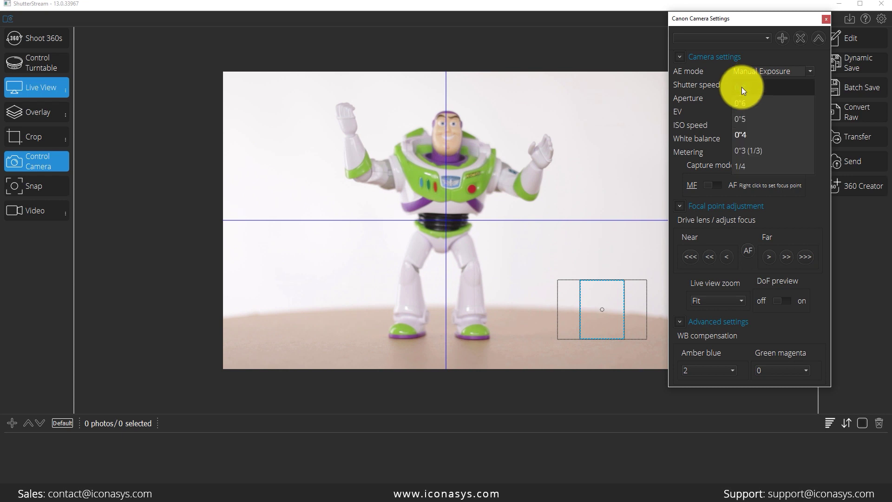
{"action": "left_click", "coordinate": [756, 164]}
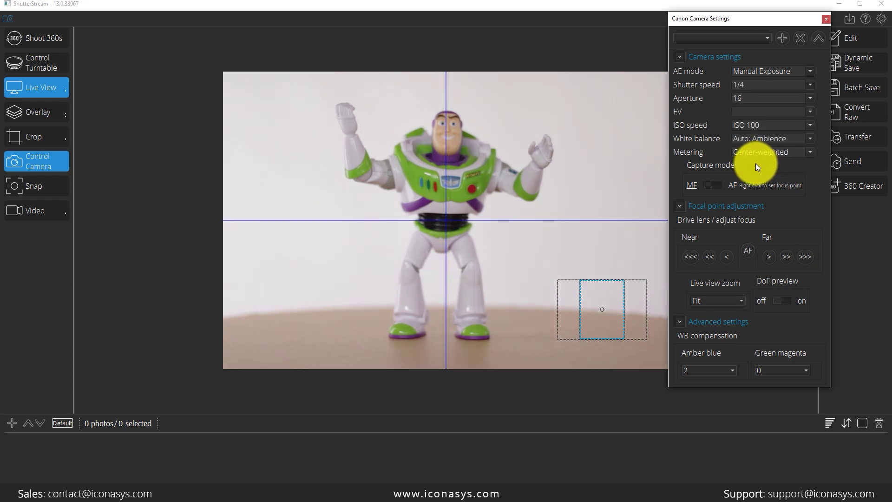
Step: Keep the aperture at 16 after briefly trying 10
{"action": "left_click", "coordinate": [742, 98]}
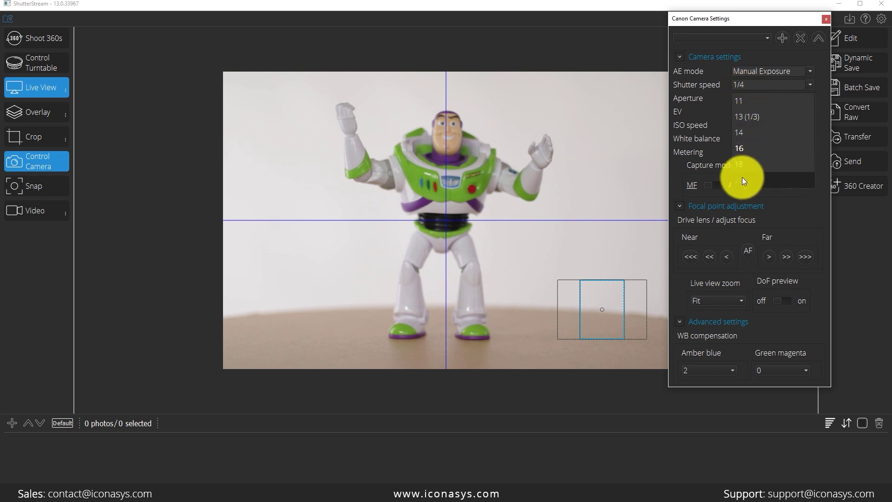
{"action": "scroll", "coordinate": [756, 114], "scroll_direction": "up", "scroll_amount": 1}
{"action": "left_click", "coordinate": [759, 106]}
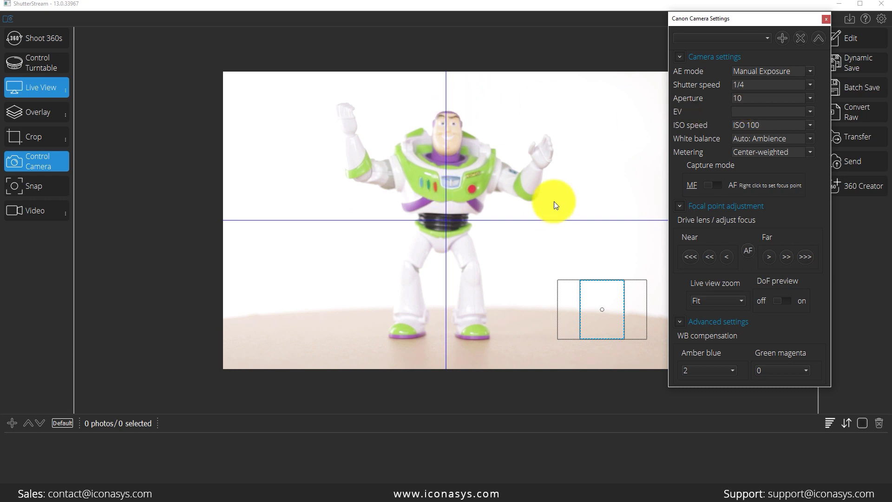
{"action": "left_click", "coordinate": [762, 97]}
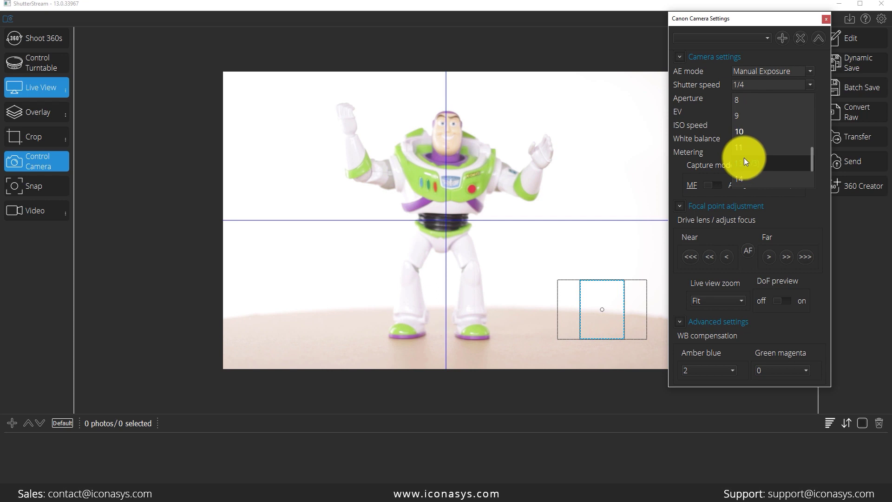
{"action": "scroll", "coordinate": [744, 161], "scroll_direction": "down", "scroll_amount": 1}
{"action": "left_click", "coordinate": [749, 172]}
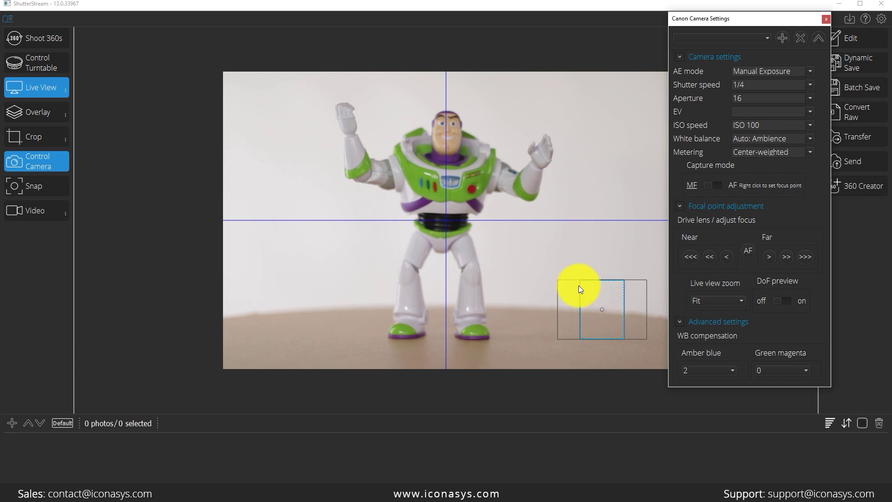
Step: Set the focus point on Buzz's chest and magnify the live view x10
{"action": "left_click", "coordinate": [452, 167]}
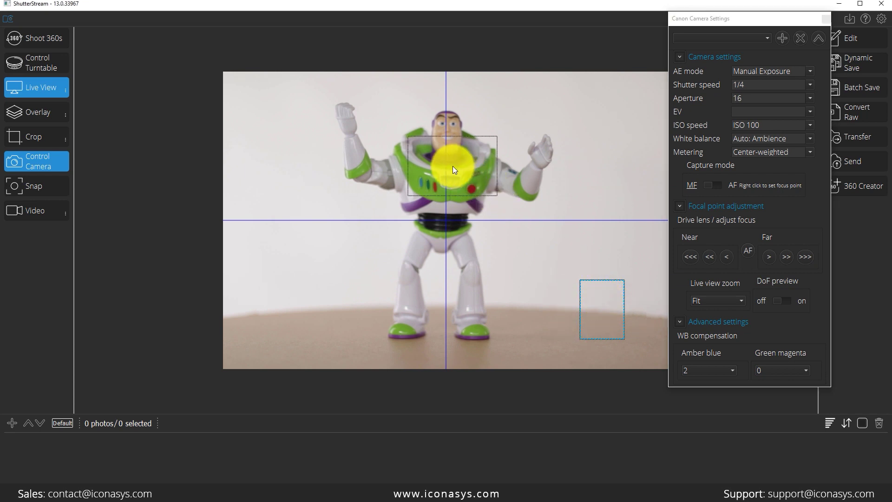
{"action": "right_click", "coordinate": [453, 169]}
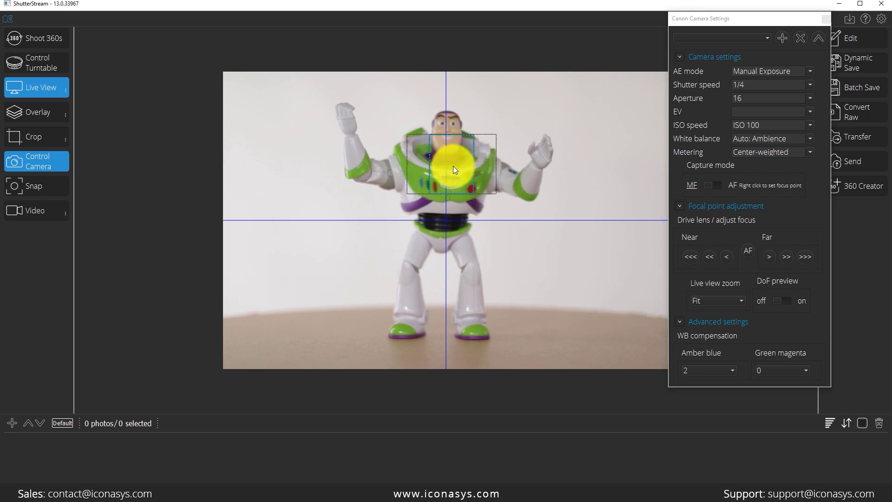
{"action": "left_click", "coordinate": [709, 301]}
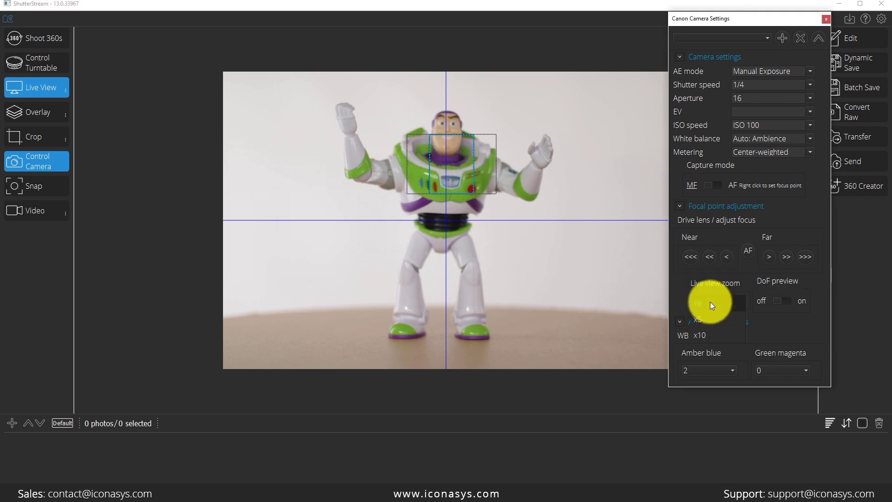
{"action": "left_click", "coordinate": [711, 336]}
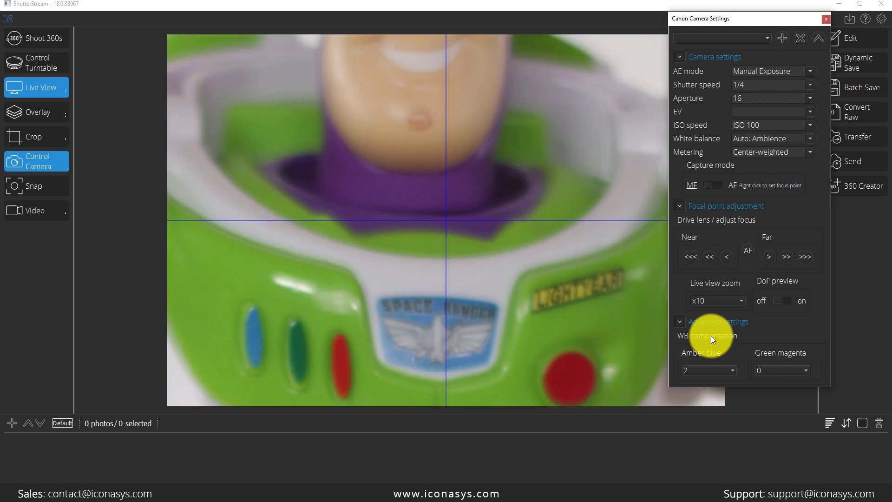
Step: Adjust focus Far/Near until the chest text is sharp, then return zoom to Fit
{"action": "left_click", "coordinate": [785, 257]}
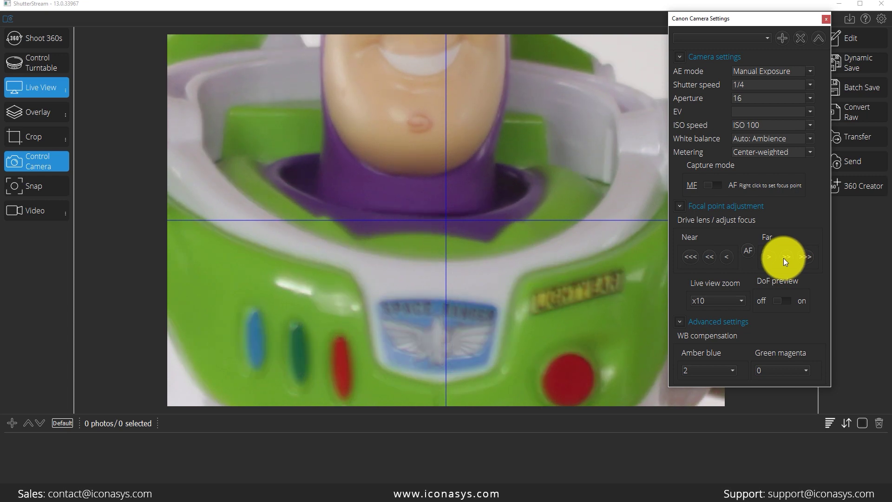
{"action": "left_click", "coordinate": [715, 259]}
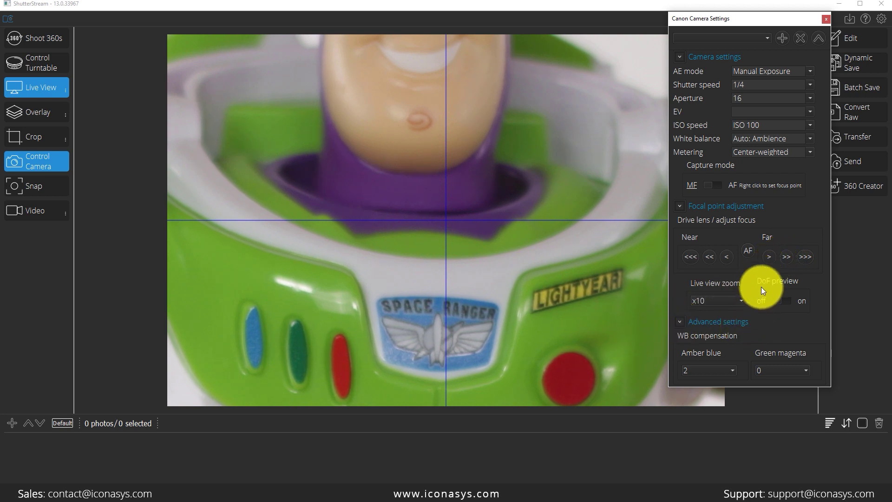
{"action": "left_click", "coordinate": [724, 301]}
{"action": "left_click", "coordinate": [722, 305]}
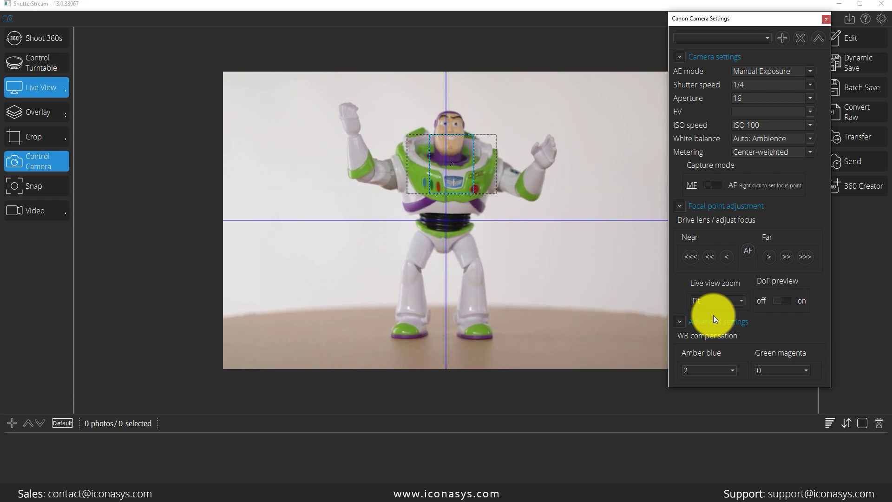
Step: Draw a crop frame around the Buzz figure, trimming the live view's sides
{"action": "left_click", "coordinate": [33, 134]}
{"action": "left_click_drag", "start_coordinate": [290, 77], "coordinate": [603, 360]}
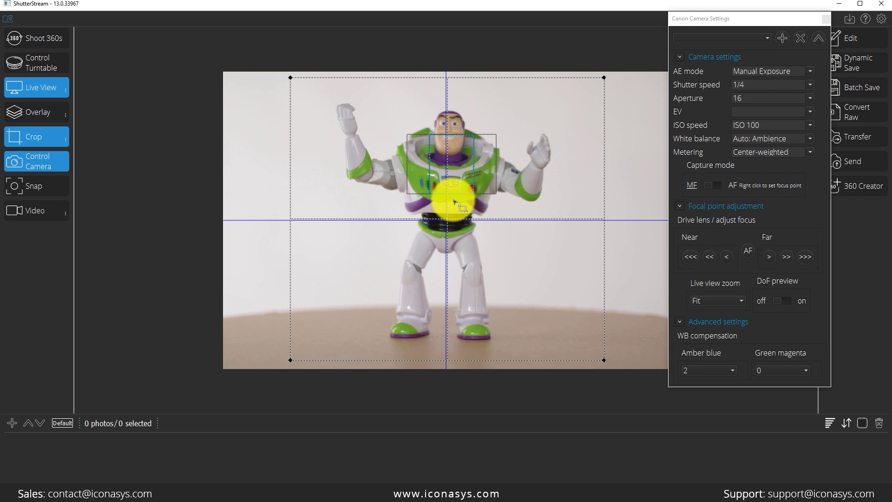
Step: Shoot 24 clockwise 360 photos with automatic capture and a 2.00 s delay
{"action": "left_click", "coordinate": [826, 20]}
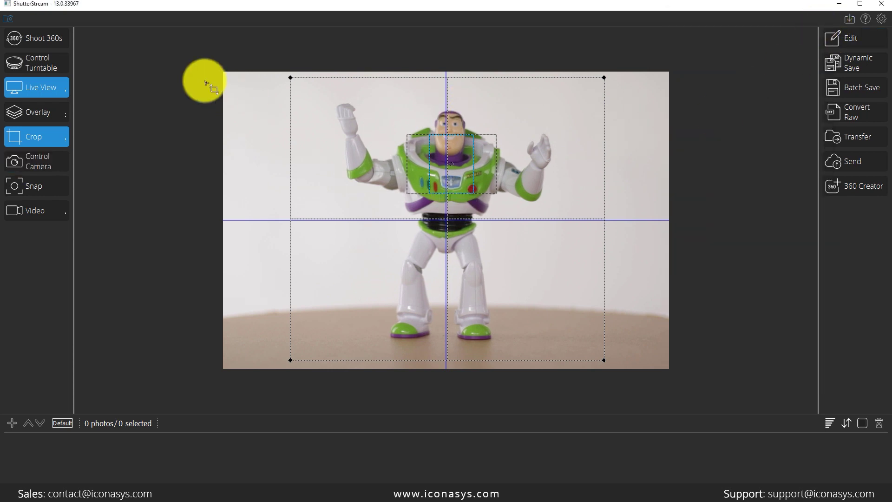
{"action": "left_click", "coordinate": [47, 37]}
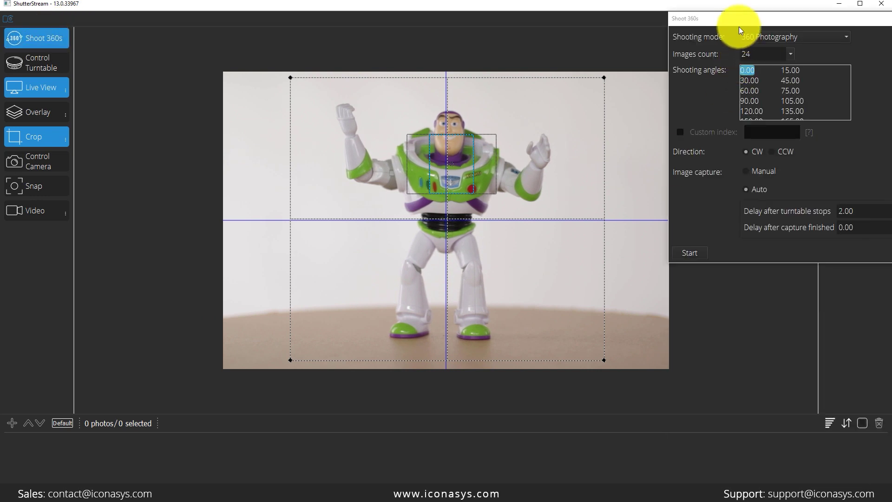
{"action": "left_click_drag", "start_coordinate": [738, 19], "coordinate": [685, 39]}
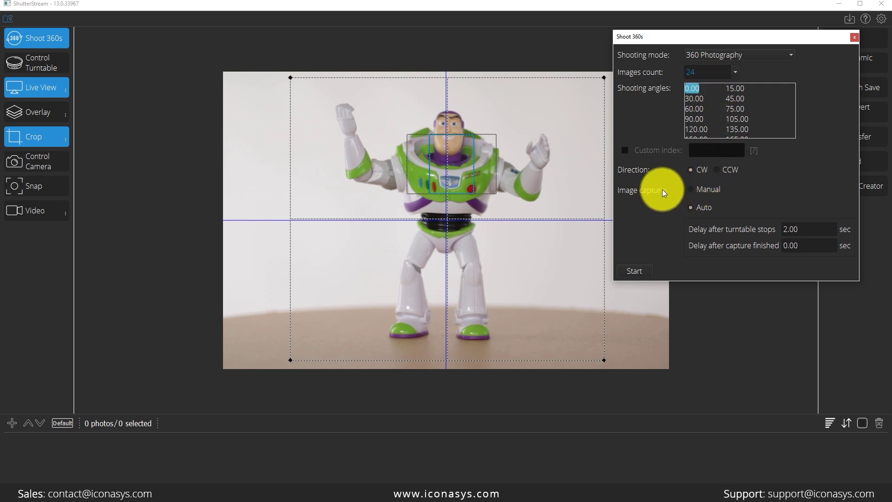
{"action": "left_click", "coordinate": [694, 209]}
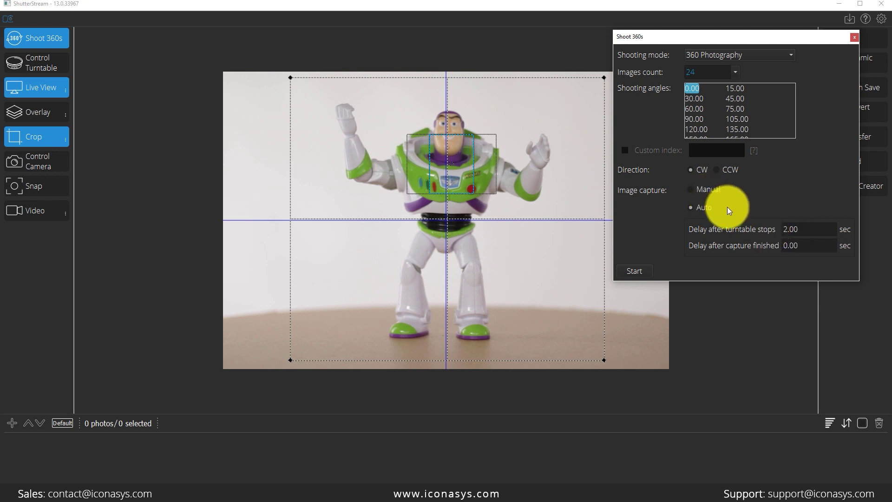
{"action": "left_click", "coordinate": [793, 230]}
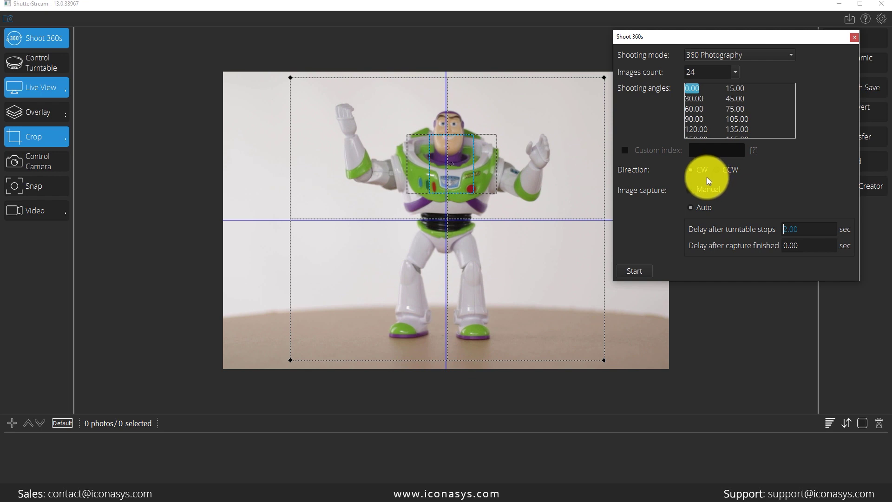
{"action": "left_click", "coordinate": [633, 271]}
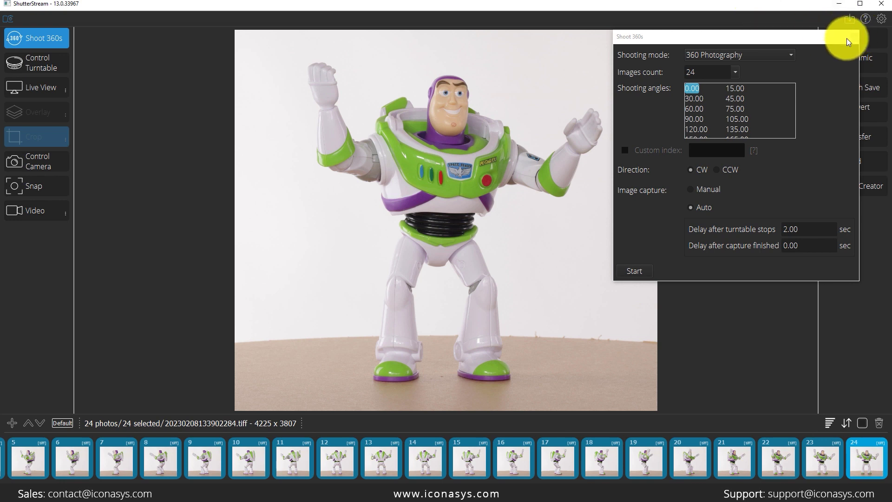
Step: Close the 360 panel, preview photos 21, 14 and 9, then select all 24 photos
{"action": "left_click", "coordinate": [853, 39]}
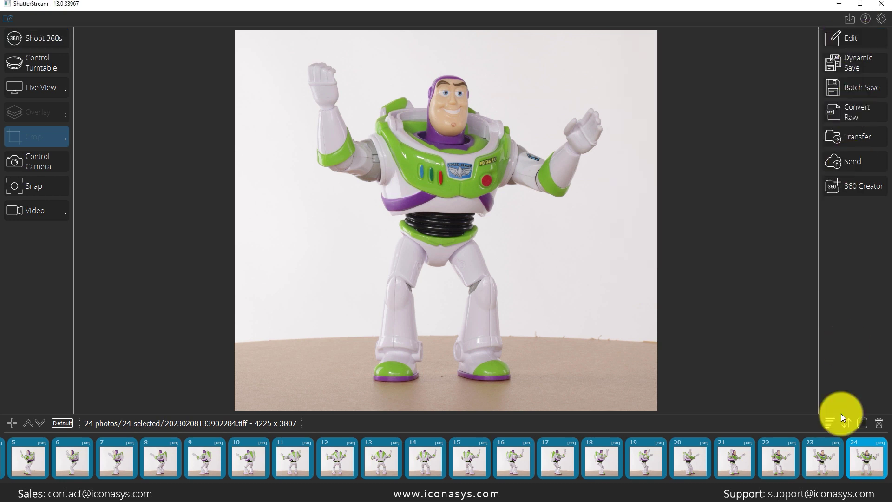
{"action": "left_click", "coordinate": [737, 464]}
{"action": "left_click", "coordinate": [425, 457]}
{"action": "left_click", "coordinate": [186, 448]}
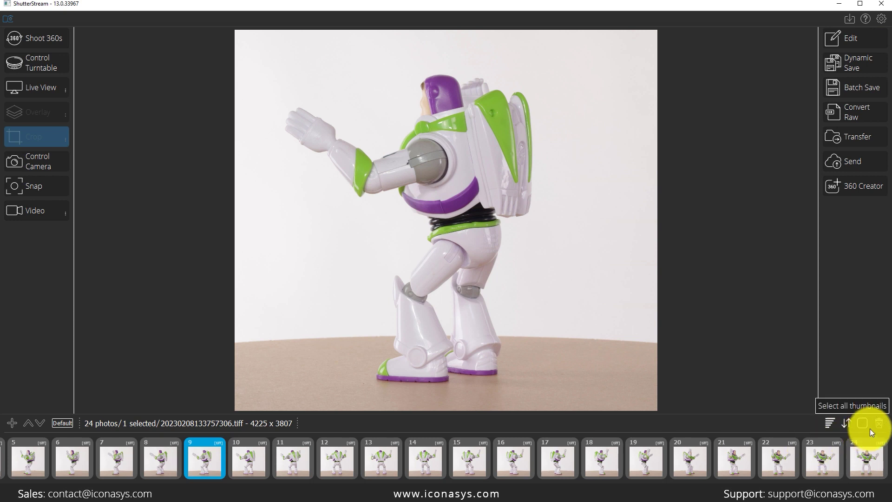
{"action": "left_click", "coordinate": [865, 423]}
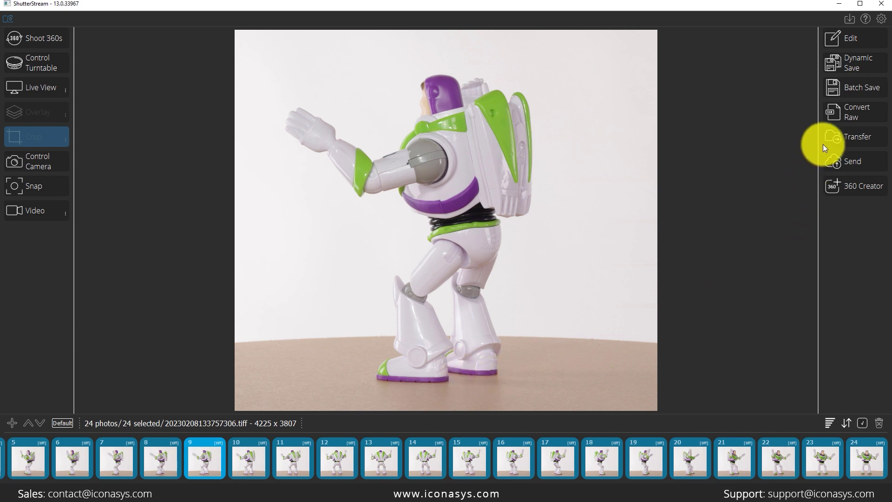
Step: Open the Edit workspace showing photo 9's RGB levels histogram
{"action": "left_click", "coordinate": [844, 38]}
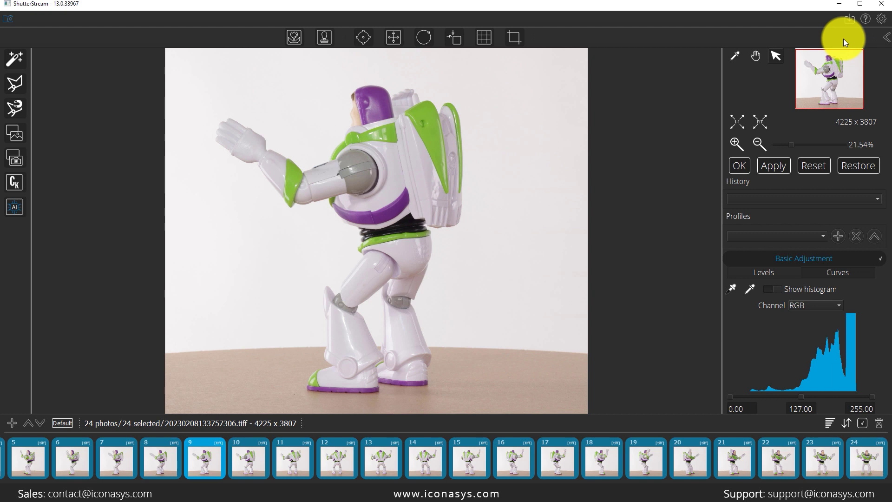
Step: Apply sharpness 4.25 and levels 4.17–253.33 to all photos, then open AI Background Removal
{"action": "scroll", "coordinate": [836, 269], "scroll_direction": "down", "scroll_amount": 2}
{"action": "scroll", "coordinate": [833, 280], "scroll_direction": "down", "scroll_amount": 2}
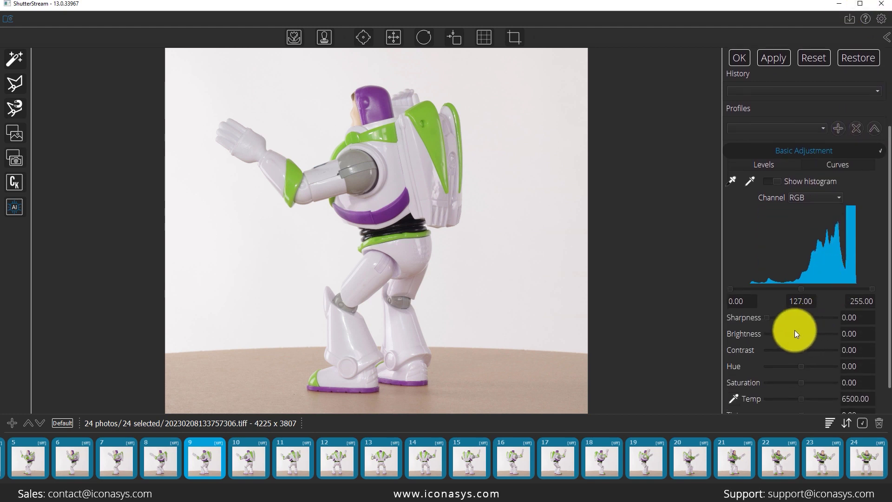
{"action": "left_click_drag", "start_coordinate": [787, 317], "coordinate": [778, 319]}
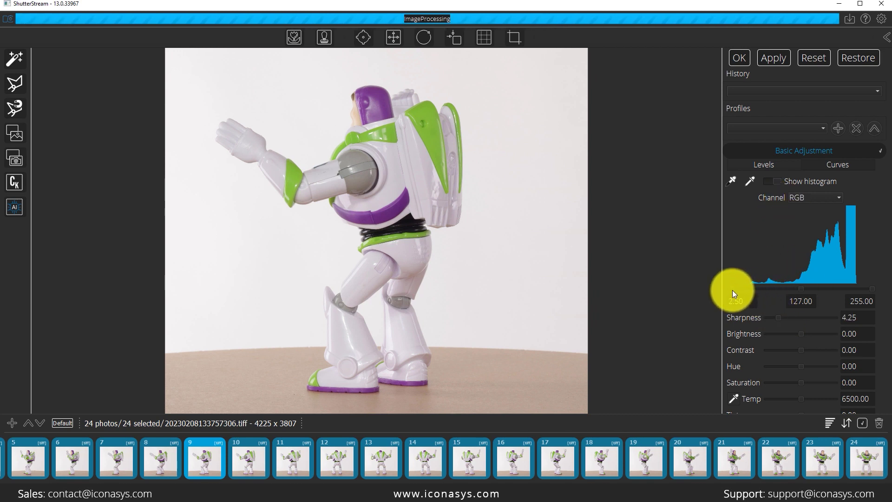
{"action": "left_click_drag", "start_coordinate": [733, 290], "coordinate": [735, 289]}
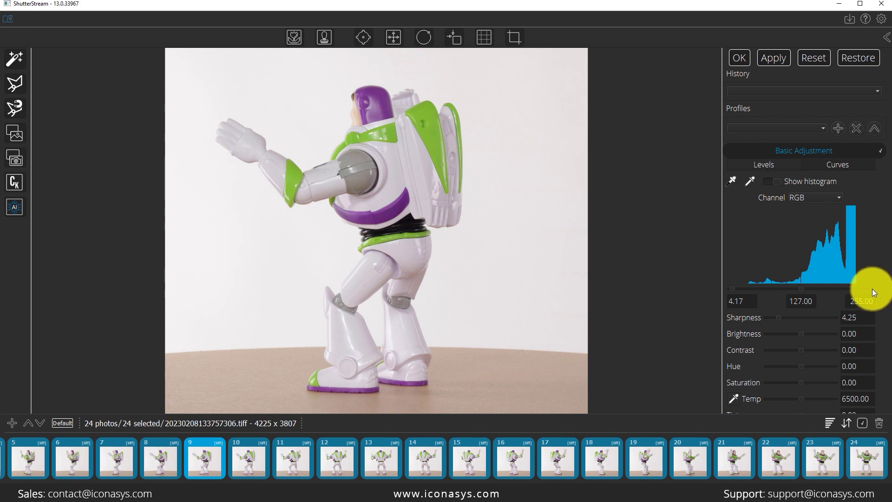
{"action": "left_click_drag", "start_coordinate": [871, 289], "coordinate": [870, 289]}
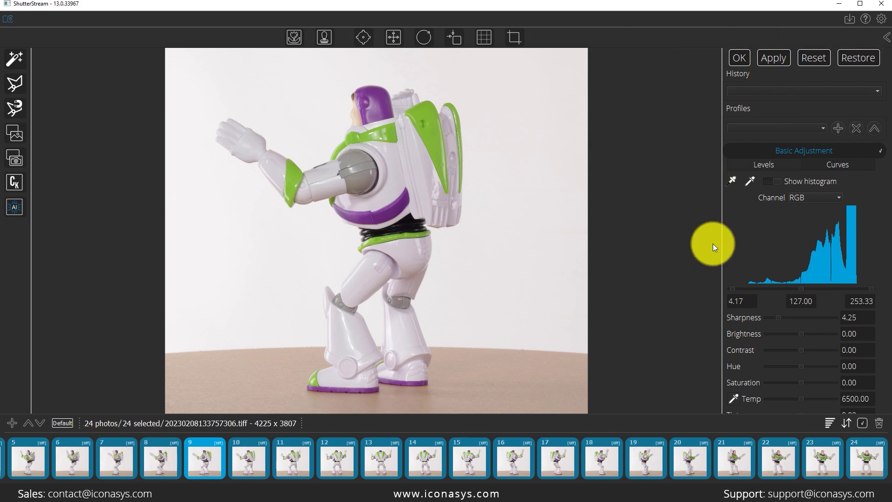
{"action": "left_click", "coordinate": [776, 57]}
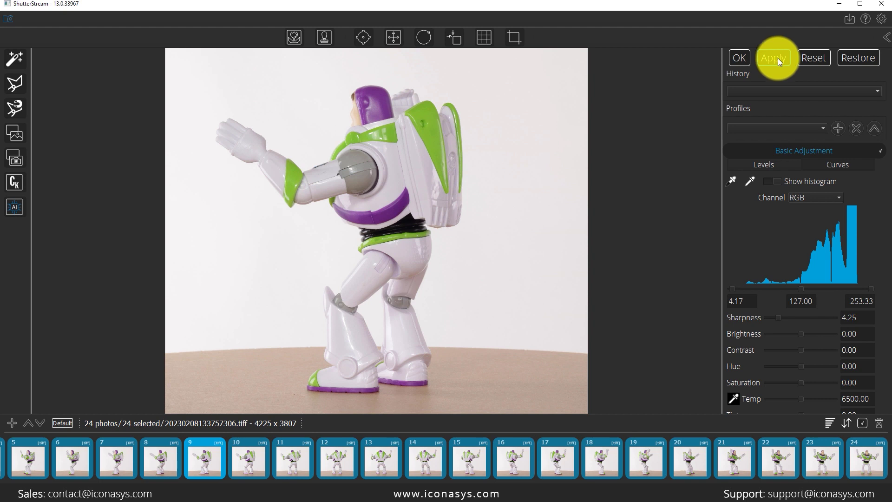
{"action": "left_click", "coordinate": [16, 208]}
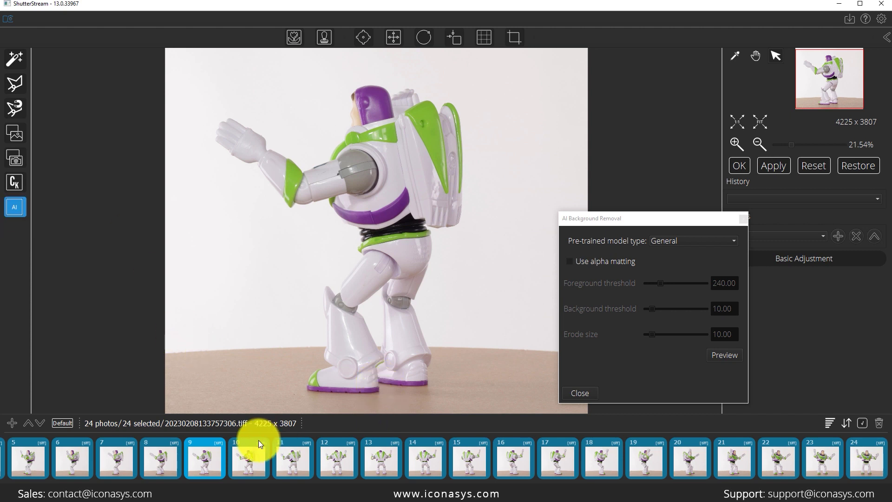
Step: Apply General-model AI background removal to all 24 photos
{"action": "left_click", "coordinate": [775, 168]}
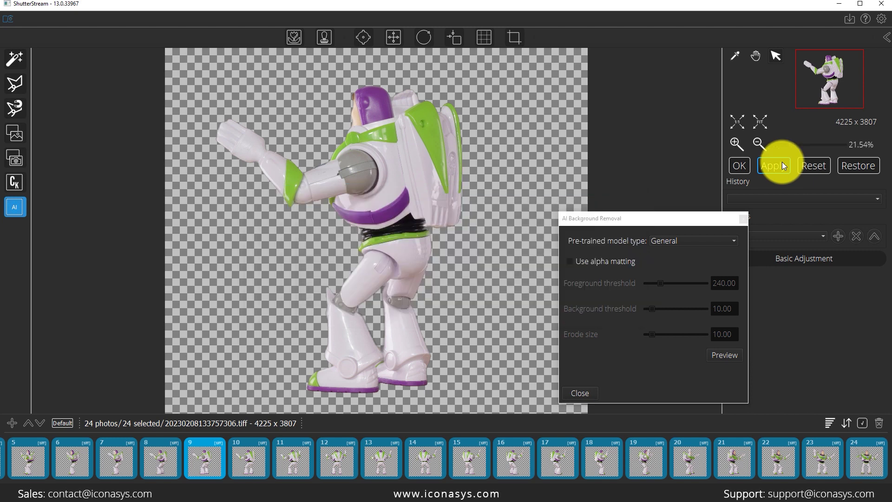
Step: Check the cut-outs on photos 19, 13, 9, 6, 5 and 1, then exit the editor
{"action": "left_click", "coordinate": [742, 220]}
{"action": "left_click", "coordinate": [643, 455]}
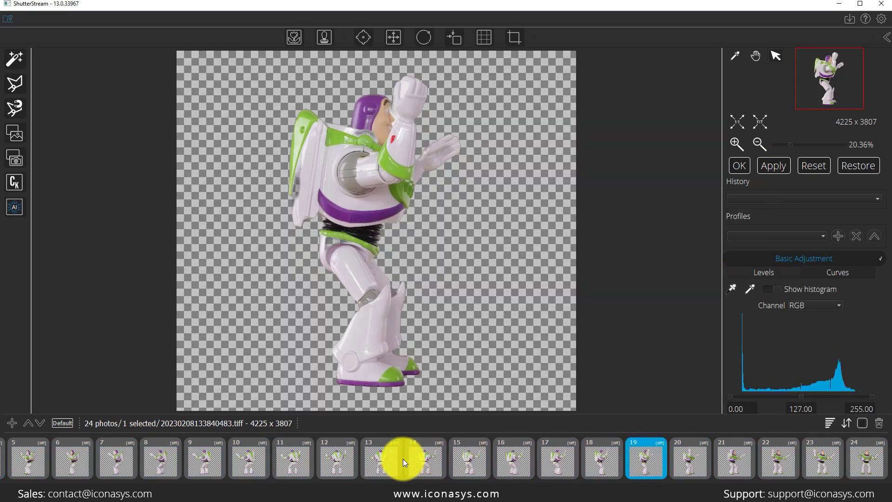
{"action": "left_click", "coordinate": [375, 465]}
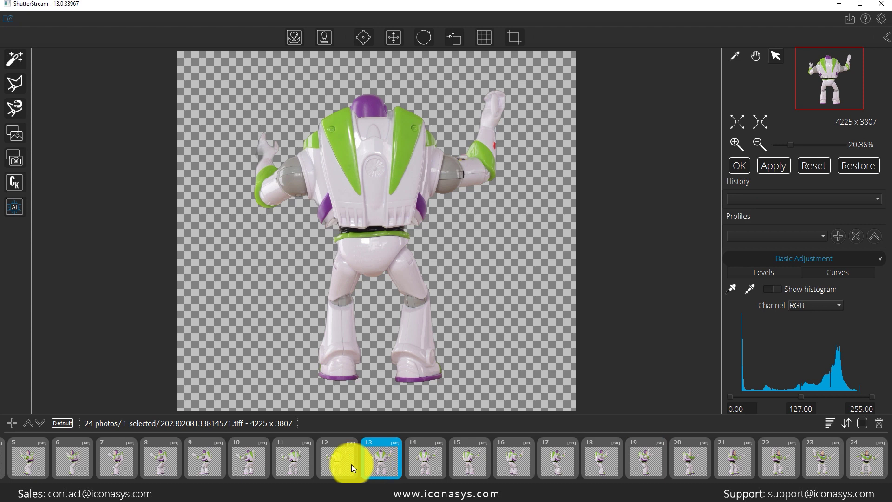
{"action": "left_click", "coordinate": [201, 460]}
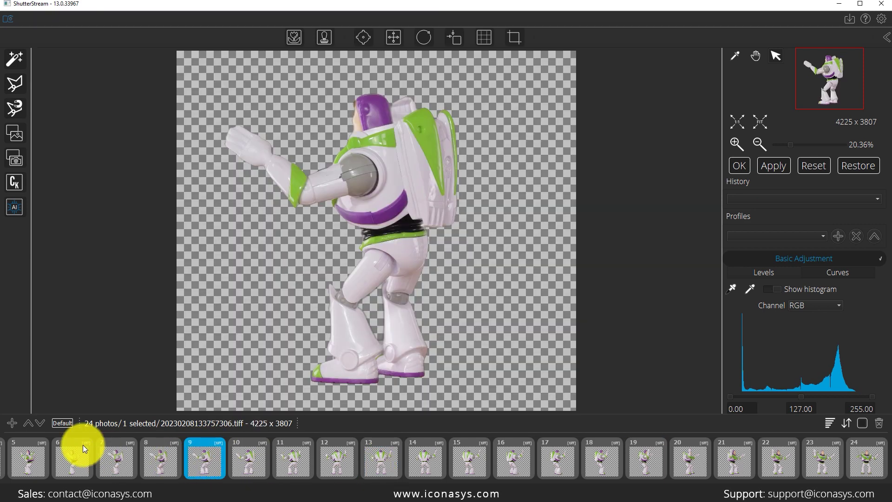
{"action": "left_click", "coordinate": [78, 458]}
{"action": "left_click", "coordinate": [28, 449]}
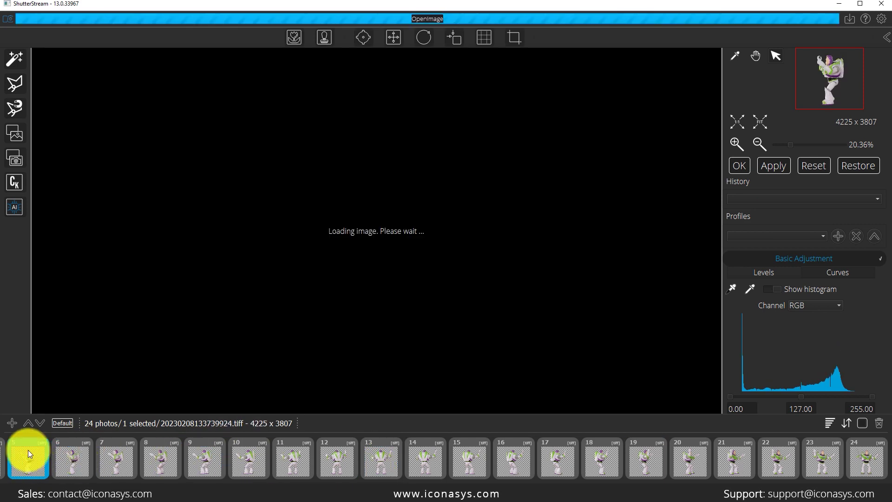
{"action": "scroll", "coordinate": [110, 454], "scroll_direction": "up", "scroll_amount": 4}
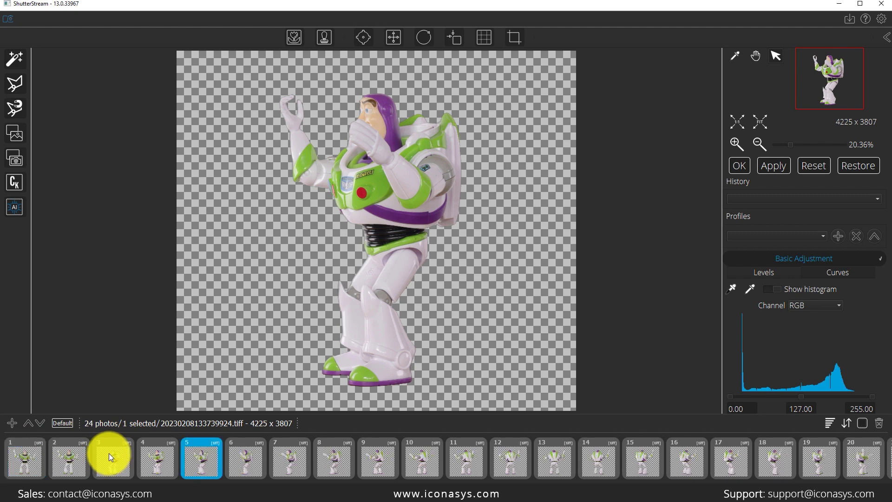
{"action": "left_click", "coordinate": [32, 457]}
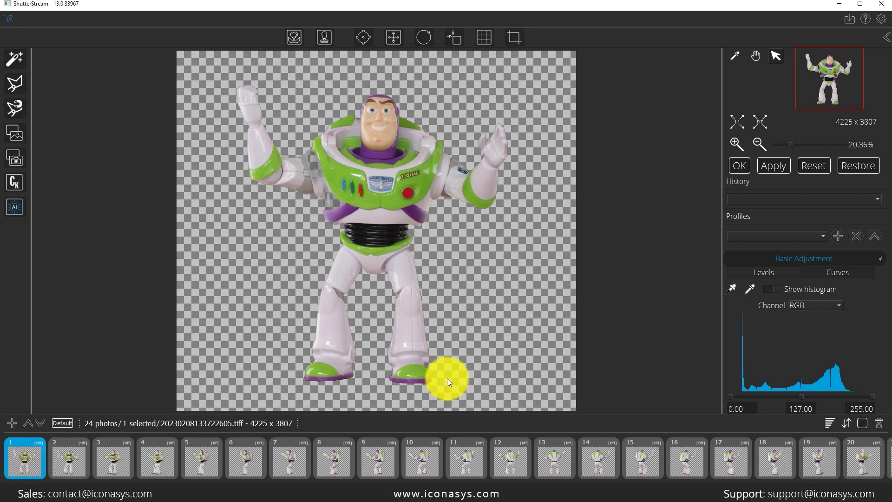
{"action": "left_click", "coordinate": [888, 38]}
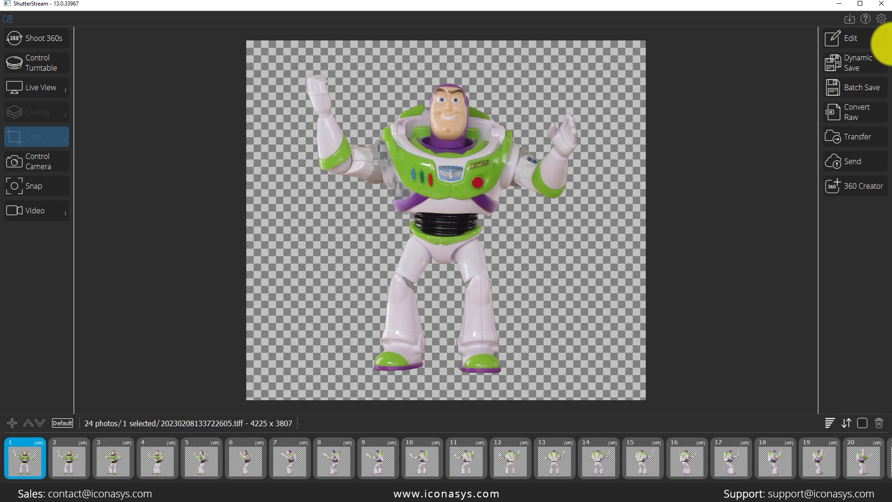
Step: Select all 24 photos and set the batch-save file name to Buzz-
{"action": "left_click", "coordinate": [861, 421]}
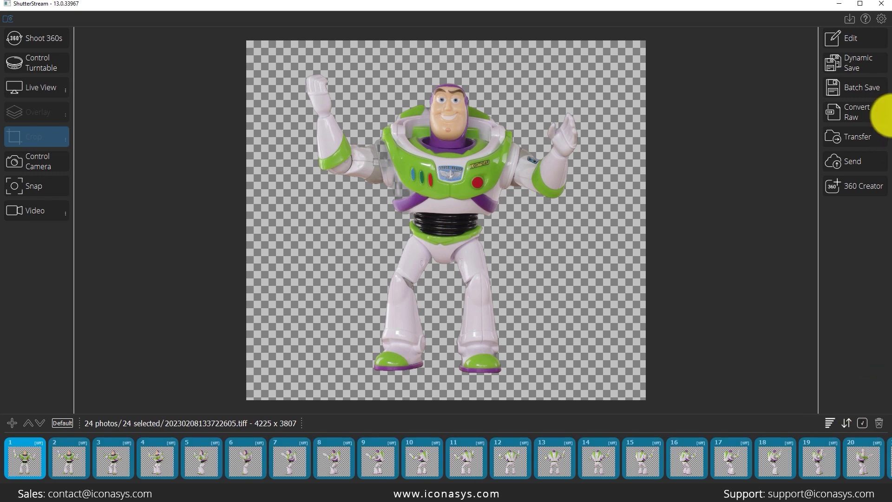
{"action": "left_click", "coordinate": [862, 81]}
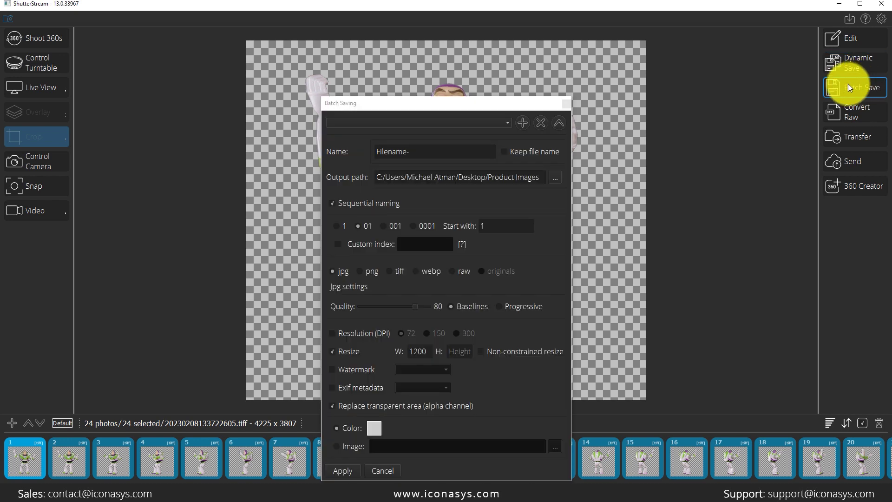
{"action": "left_click_drag", "start_coordinate": [418, 149], "coordinate": [378, 150]}
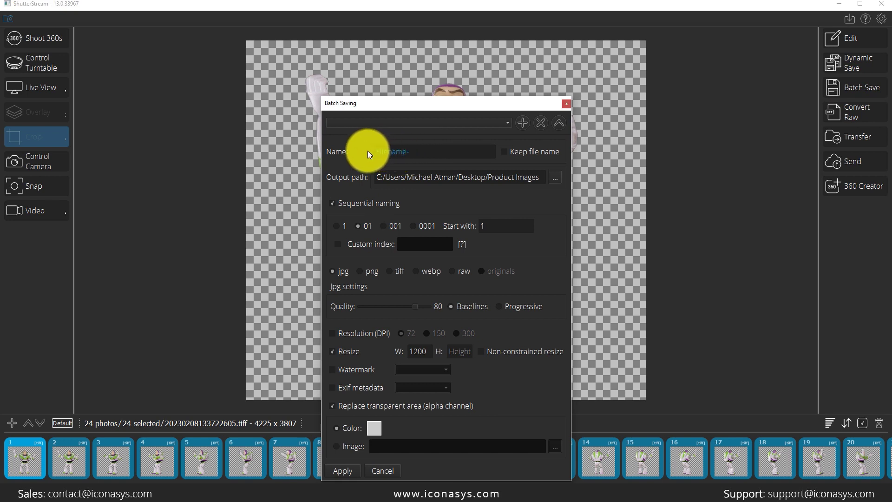
{"action": "type", "text": "Bu"}
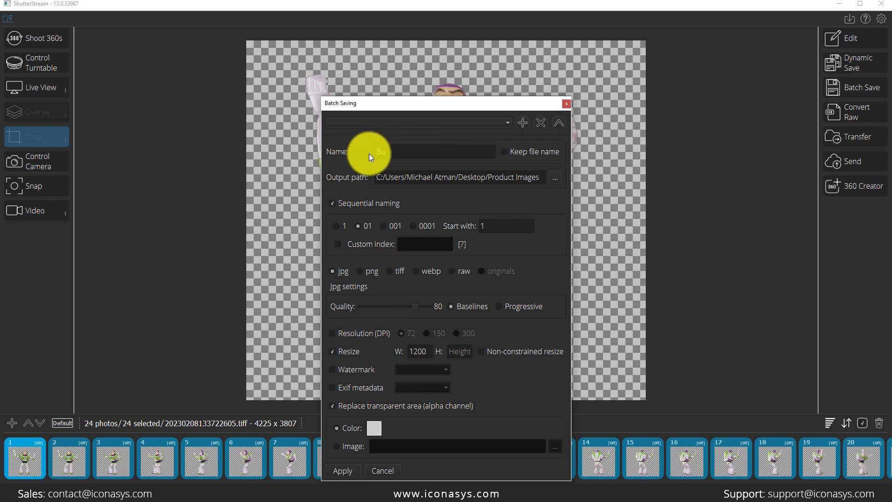
{"action": "type", "text": "zz-"}
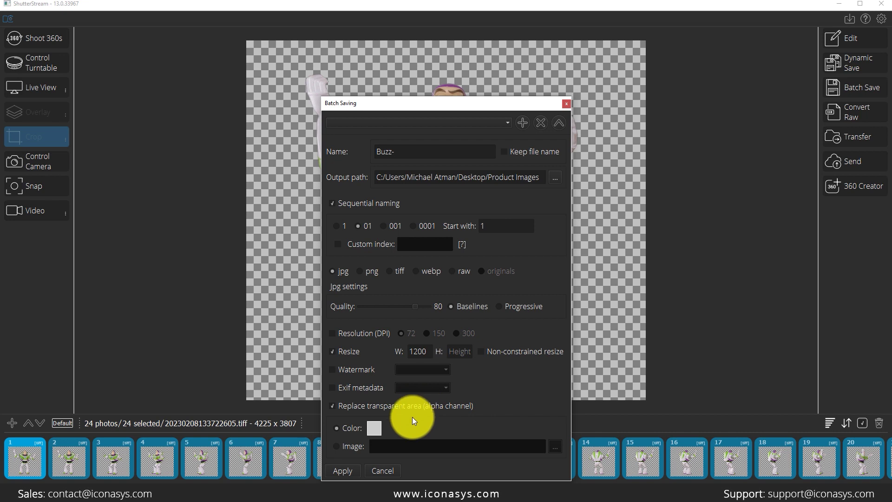
Step: Fill transparent areas with light grey (205,205,205) and start the batch save
{"action": "left_click", "coordinate": [369, 427]}
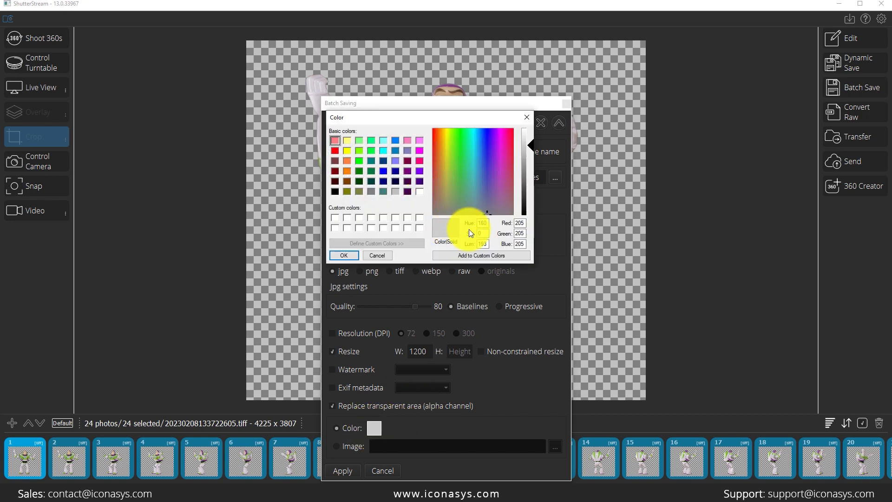
{"action": "left_click", "coordinate": [348, 256]}
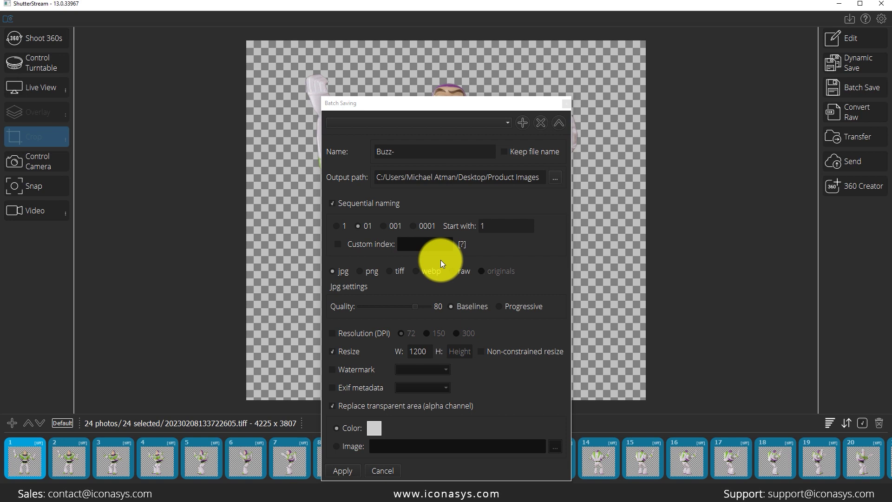
{"action": "left_click", "coordinate": [347, 470]}
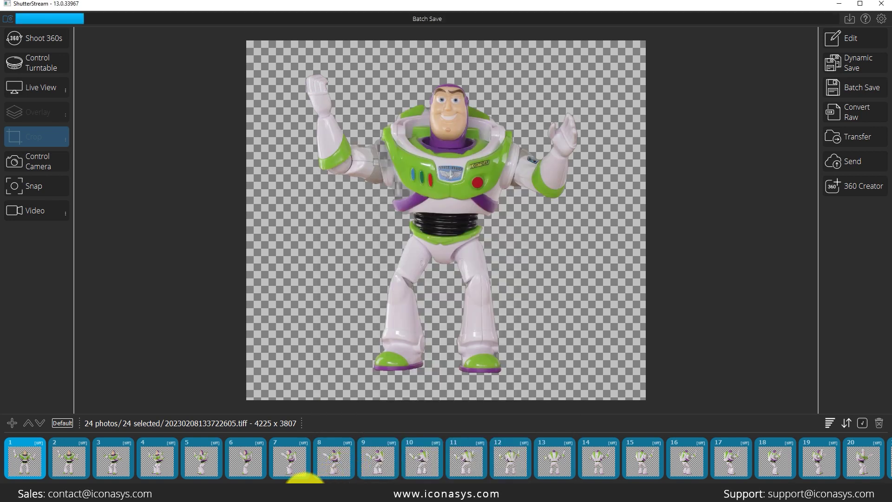
Step: Open the Product Images folder to check the saved Buzz-01 to Buzz-24 JPGs
{"action": "left_click", "coordinate": [305, 492]}
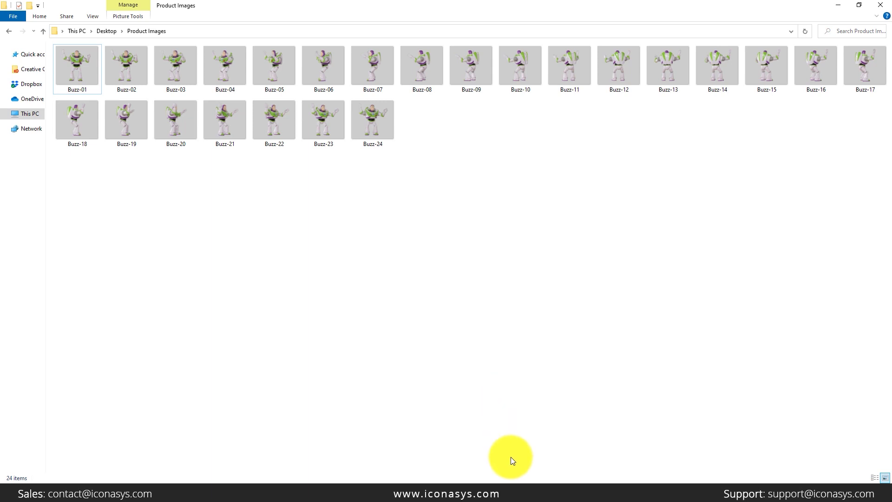
Step: Build a 360 view with Don't Resize and enlarge the 360 View Creator window
{"action": "key", "text": "alt+Tab"}
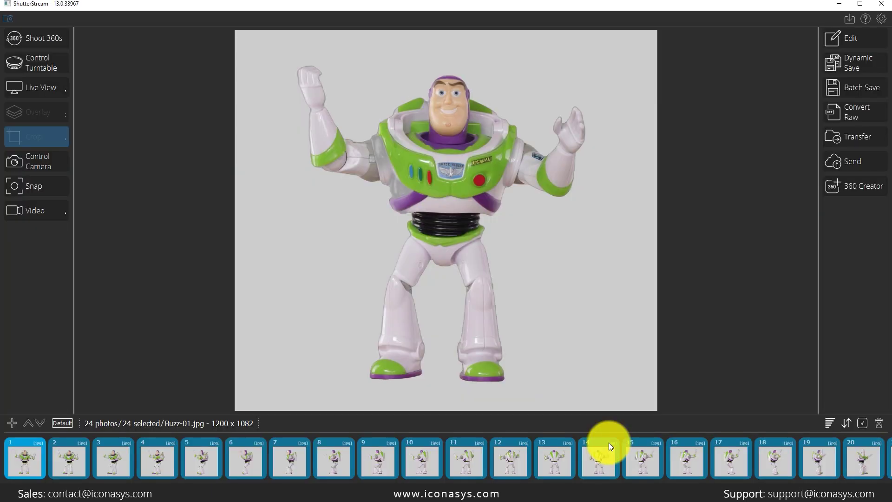
{"action": "left_click", "coordinate": [847, 186]}
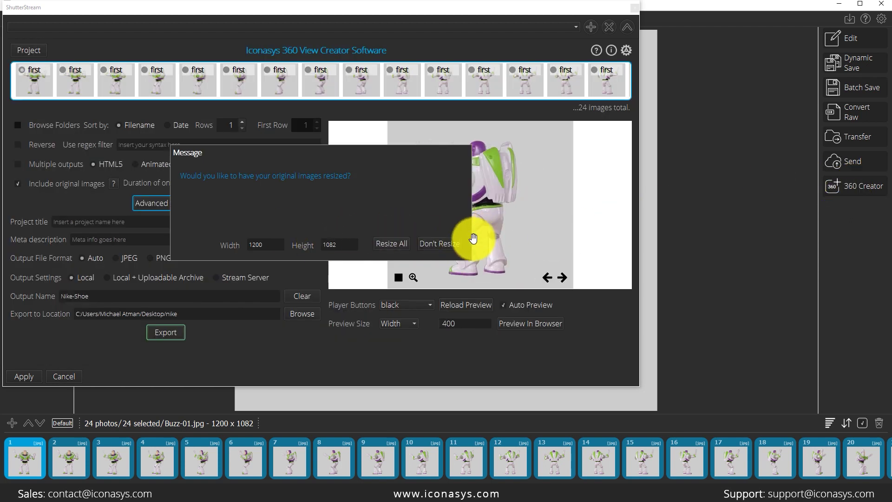
{"action": "left_click", "coordinate": [454, 245]}
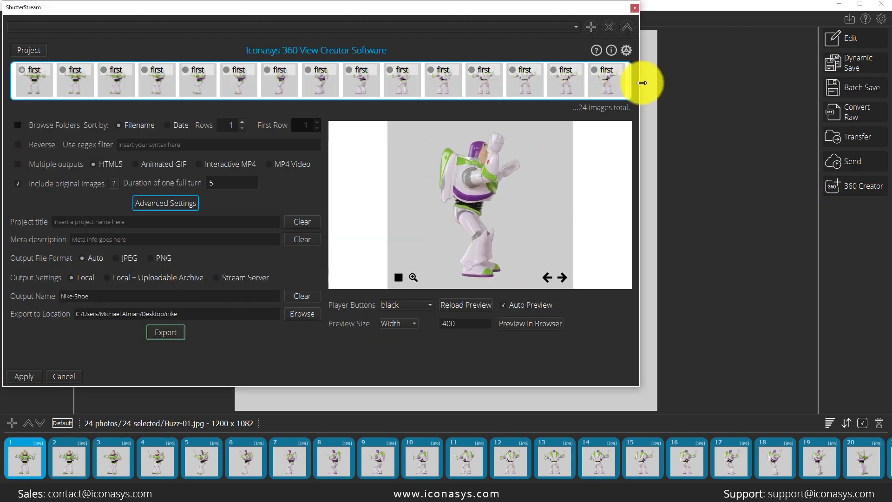
{"action": "left_click_drag", "start_coordinate": [640, 84], "coordinate": [811, 93]}
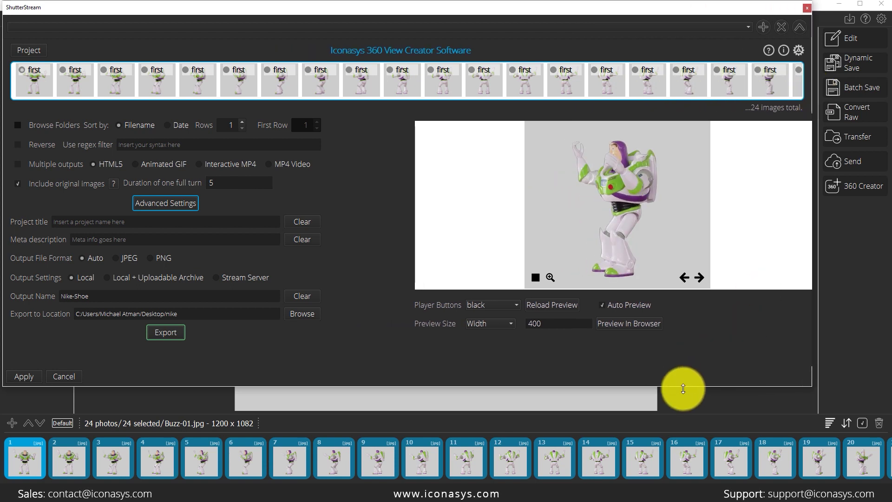
{"action": "left_click_drag", "start_coordinate": [683, 386], "coordinate": [683, 470]}
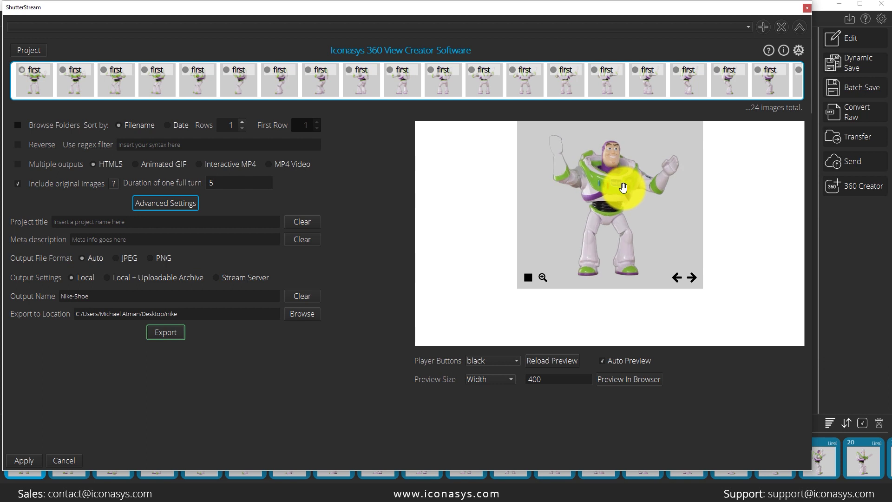
Step: Spin and zoom the Buzz preview to inspect the figure's back side
{"action": "mouse_move", "coordinate": [621, 184]}
{"action": "left_mouse_down"}
{"action": "mouse_move", "coordinate": [592, 189]}
{"action": "mouse_move", "coordinate": [647, 191]}
{"action": "mouse_move", "coordinate": [616, 199]}
{"action": "left_mouse_up"}
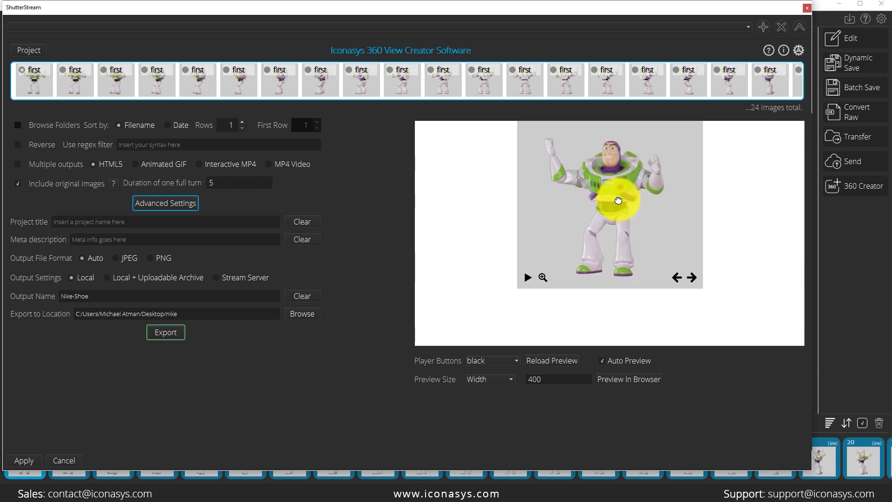
{"action": "left_click", "coordinate": [543, 278]}
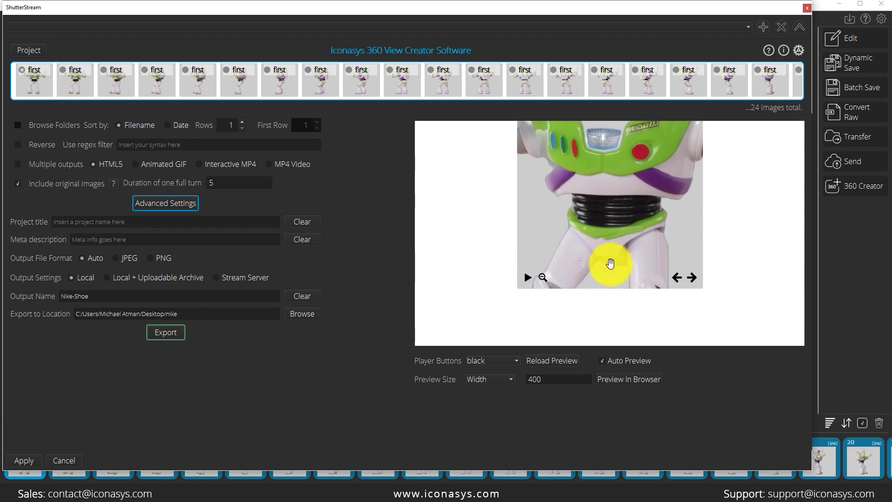
{"action": "left_click_drag", "start_coordinate": [574, 247], "coordinate": [615, 243]}
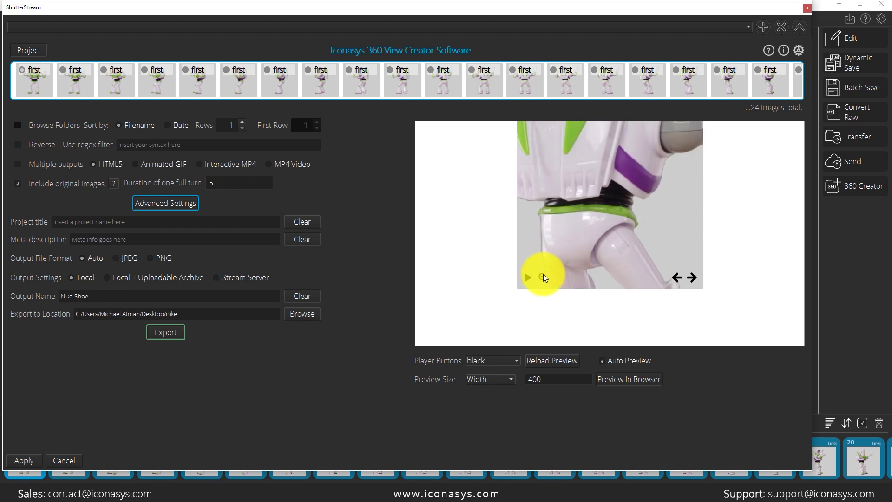
{"action": "left_click", "coordinate": [543, 276]}
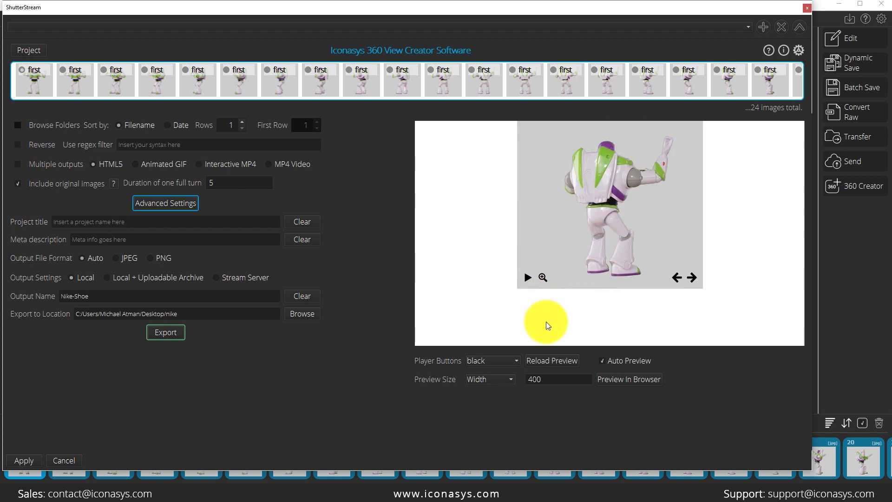
{"action": "left_click", "coordinate": [556, 379]}
Step: Set the preview size to 600 and change the output name from Nike-Shoe to buzz
{"action": "left_click", "coordinate": [550, 409]}
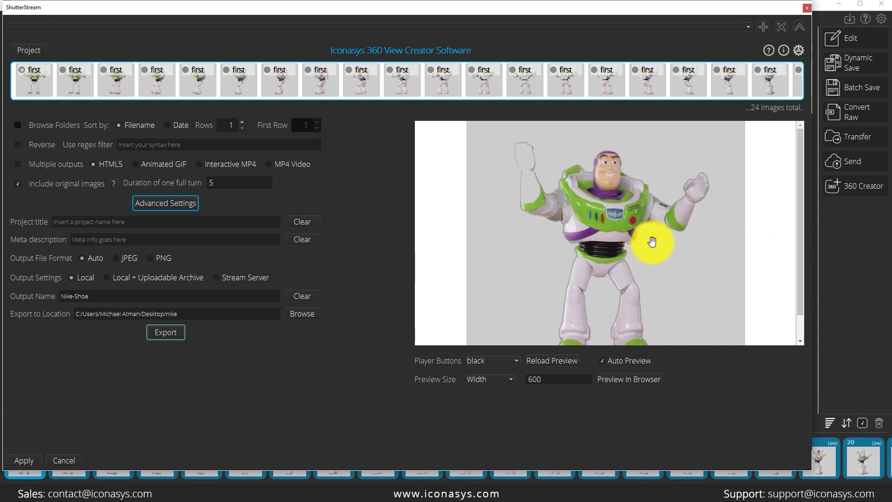
{"action": "scroll", "coordinate": [678, 253], "scroll_direction": "down", "scroll_amount": 1}
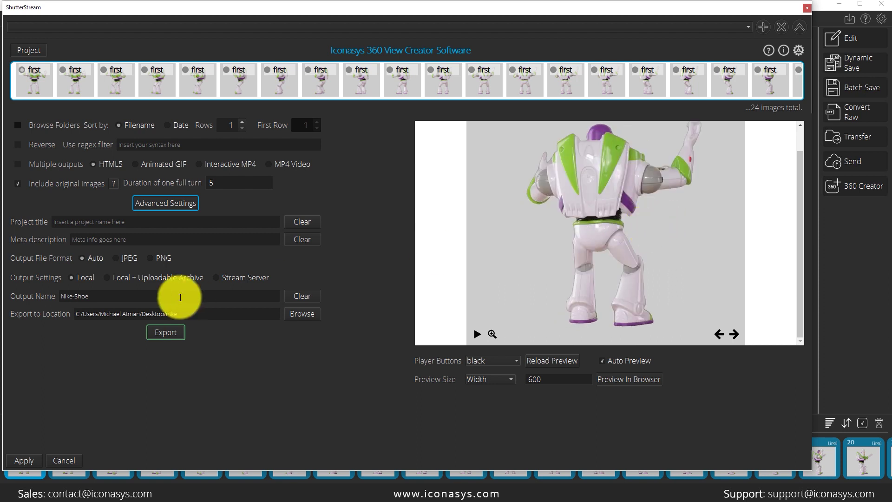
{"action": "left_click", "coordinate": [110, 295]}
{"action": "key", "text": "BackSpace"}
{"action": "key", "text": "BackSpace"}
{"action": "key", "text": "BackSpace"}
{"action": "key", "text": "BackSpace"}
{"action": "key", "text": "BackSpace"}
{"action": "key", "text": "BackSpace"}
{"action": "key", "text": "BackSpace"}
{"action": "key", "text": "BackSpace"}
{"action": "key", "text": "BackSpace"}
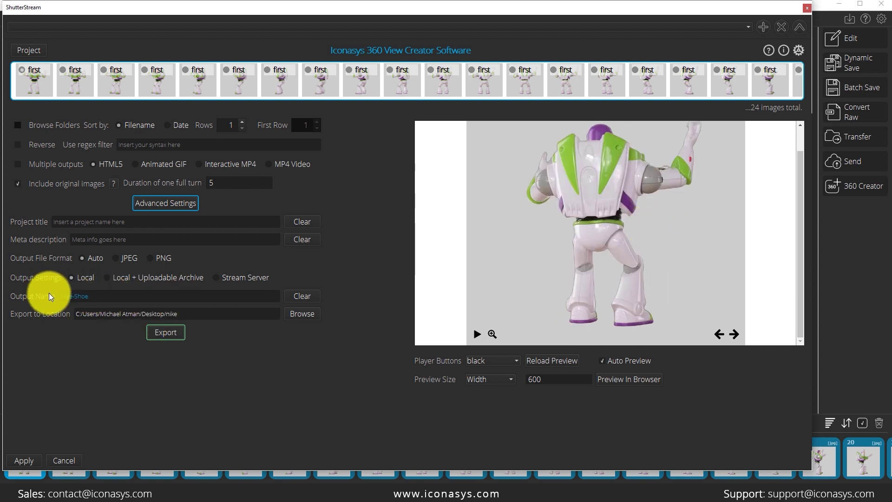
{"action": "type", "text": "bu"}
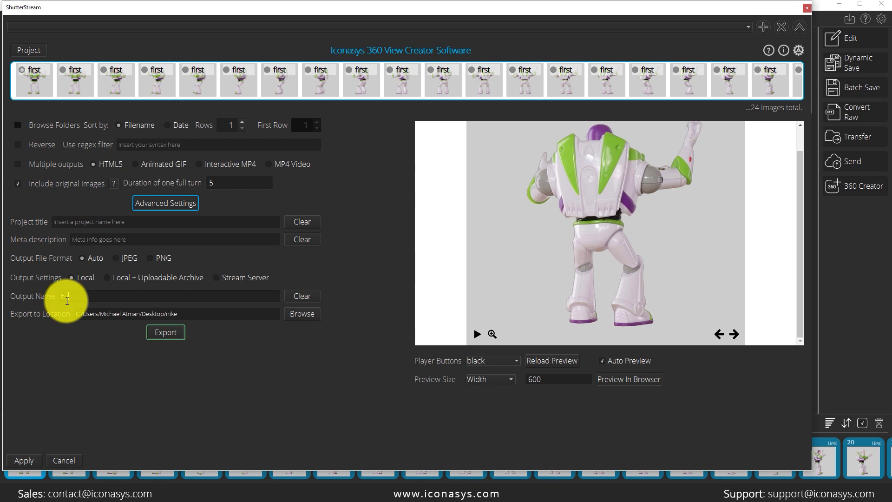
{"action": "type", "text": "zz"}
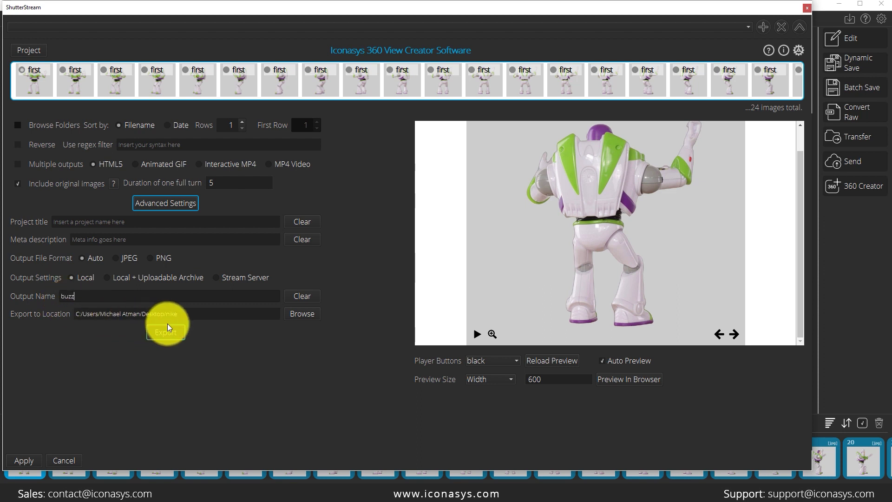